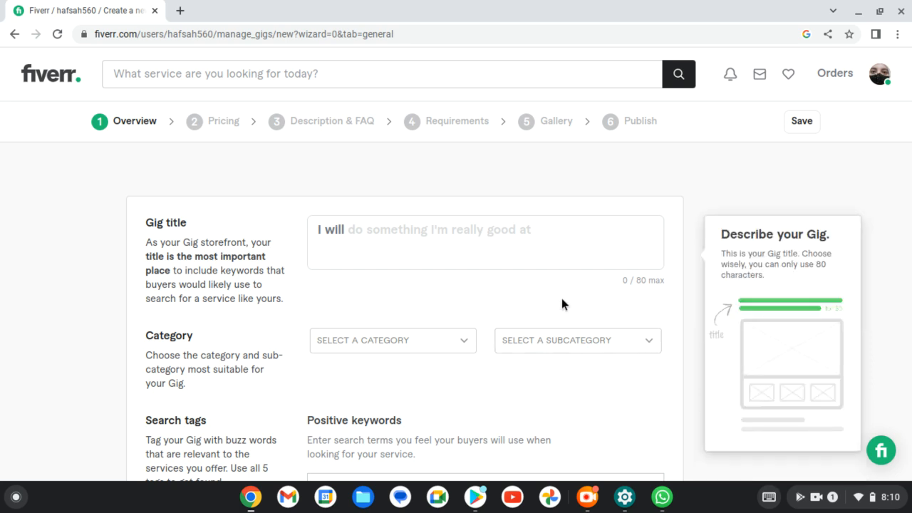
{"action": "scroll", "coordinate": [562, 304], "scroll_direction": "down", "scroll_amount": 1}
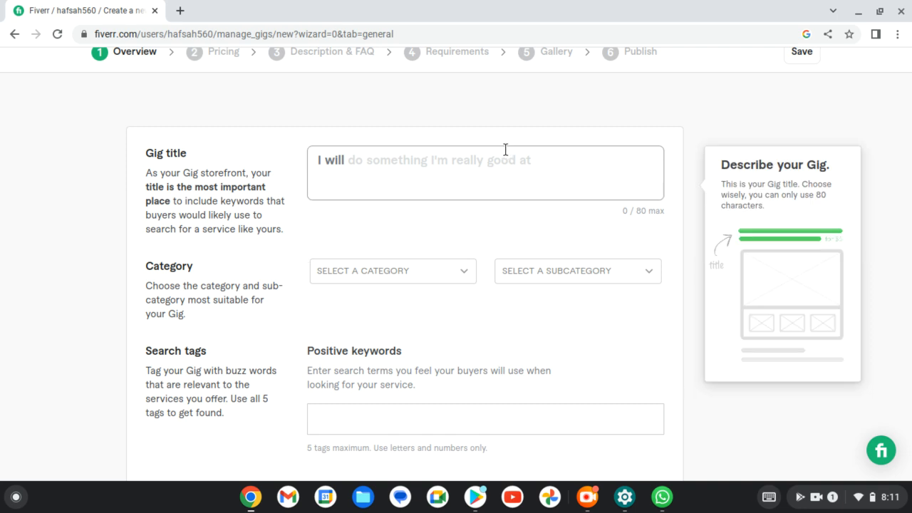
{"action": "scroll", "coordinate": [506, 150], "scroll_direction": "up", "scroll_amount": 1}
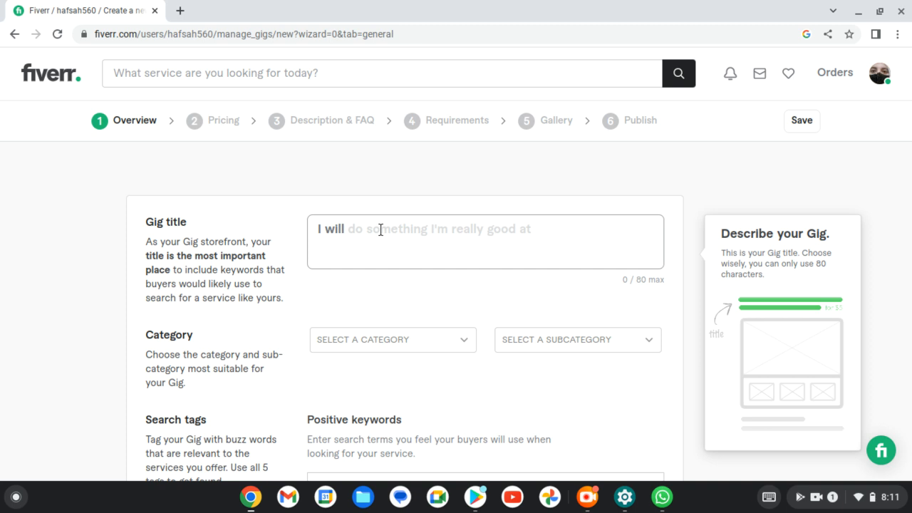
{"action": "left_click", "coordinate": [818, 502]}
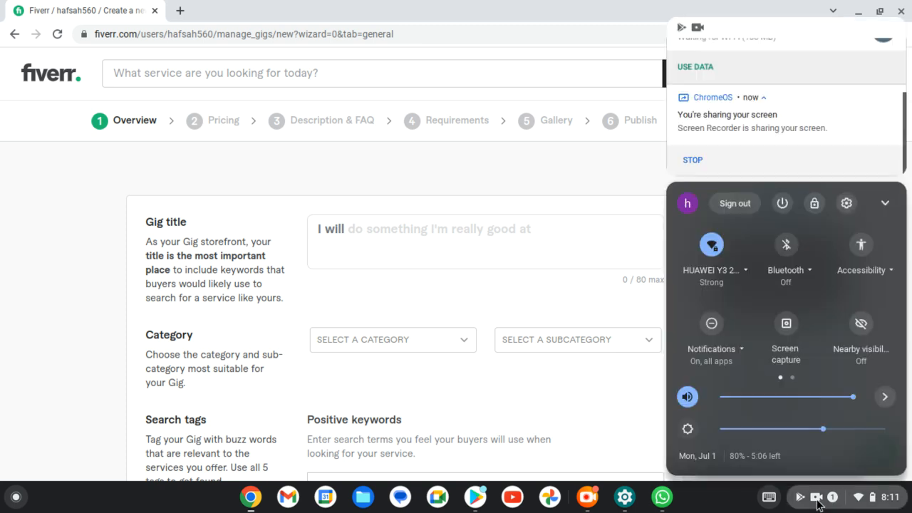
{"action": "left_click", "coordinate": [585, 173]}
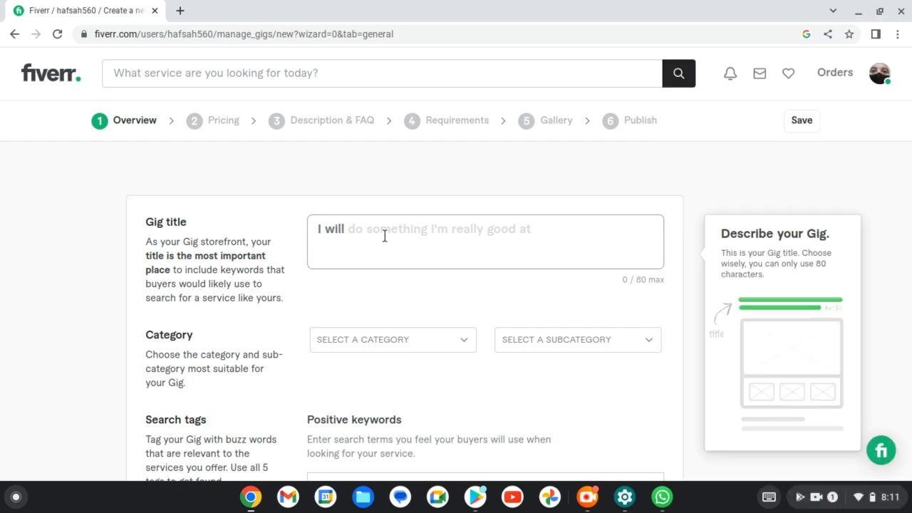
Enter "do content writing" as the gig title after the "I will" prefix.
{"action": "left_click", "coordinate": [385, 236]}
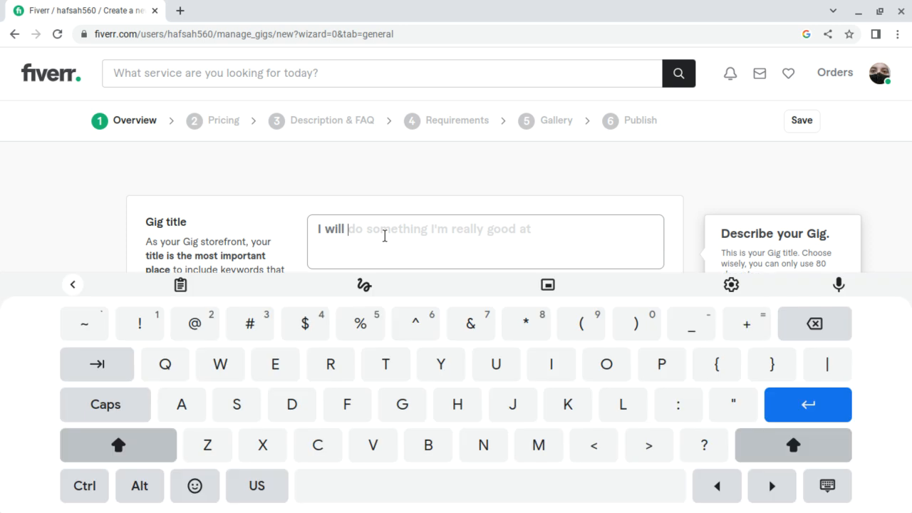
{"action": "left_click", "coordinate": [130, 444]}
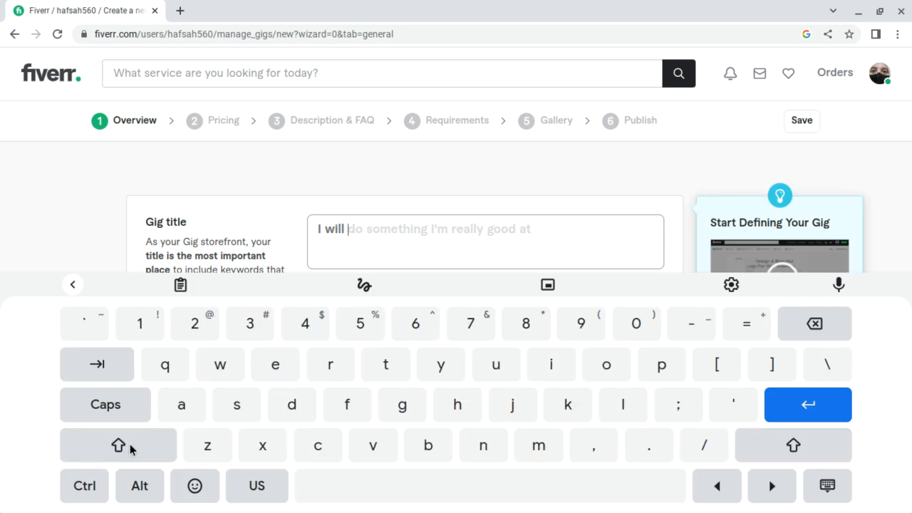
{"action": "left_click", "coordinate": [289, 407]}
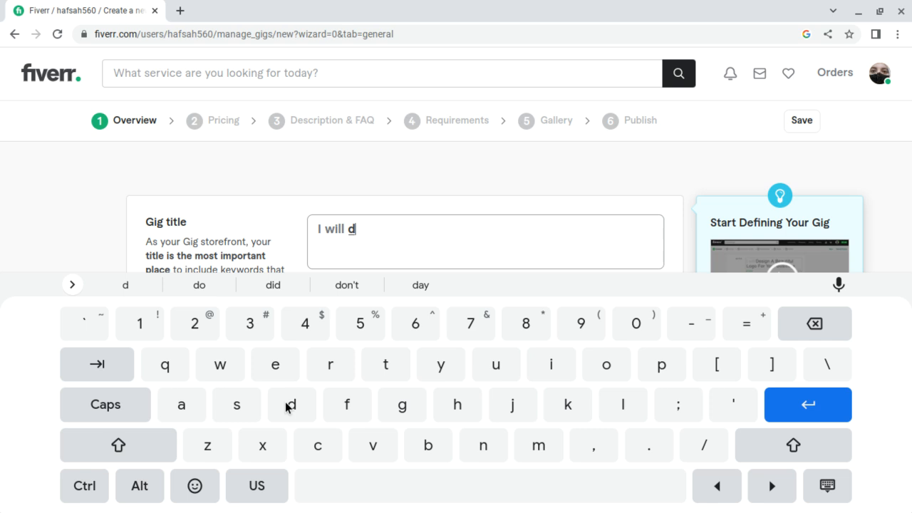
{"action": "type", "text": "o"}
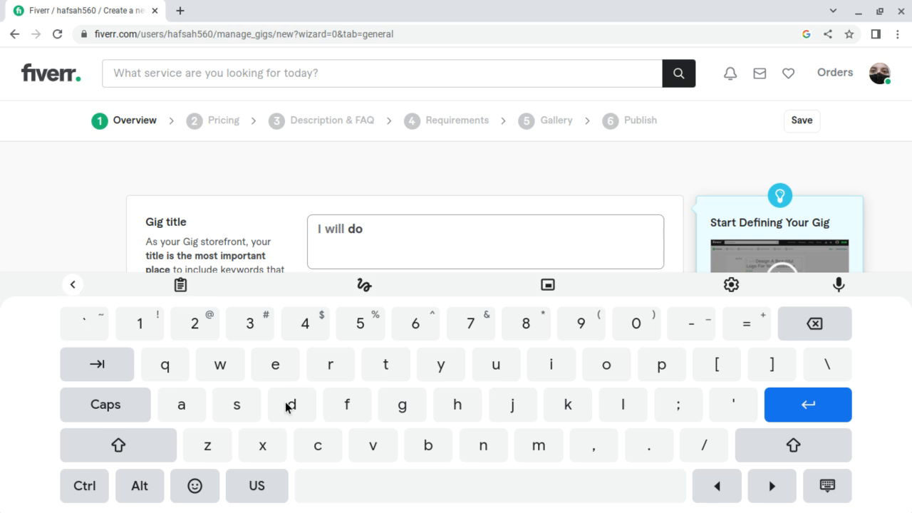
{"action": "left_click", "coordinate": [104, 445]}
{"action": "type", "text": "c"}
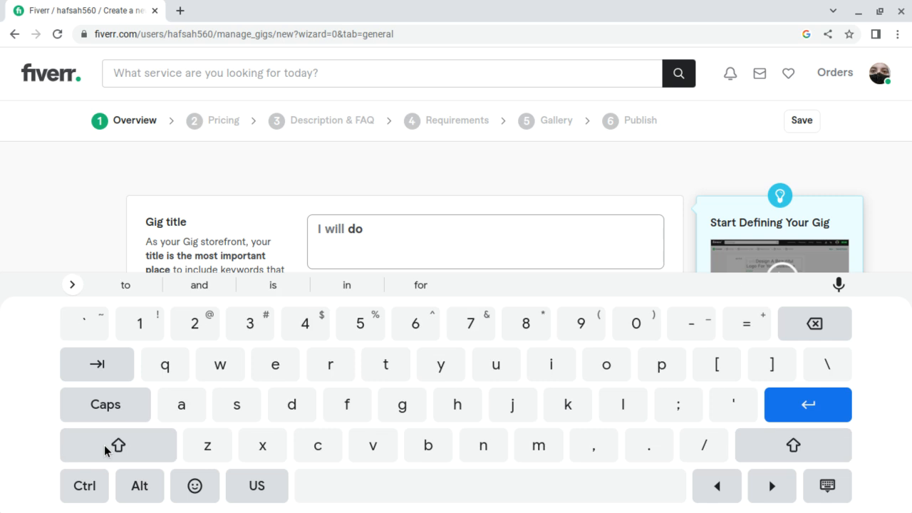
{"action": "type", "text": "ontnt writ"}
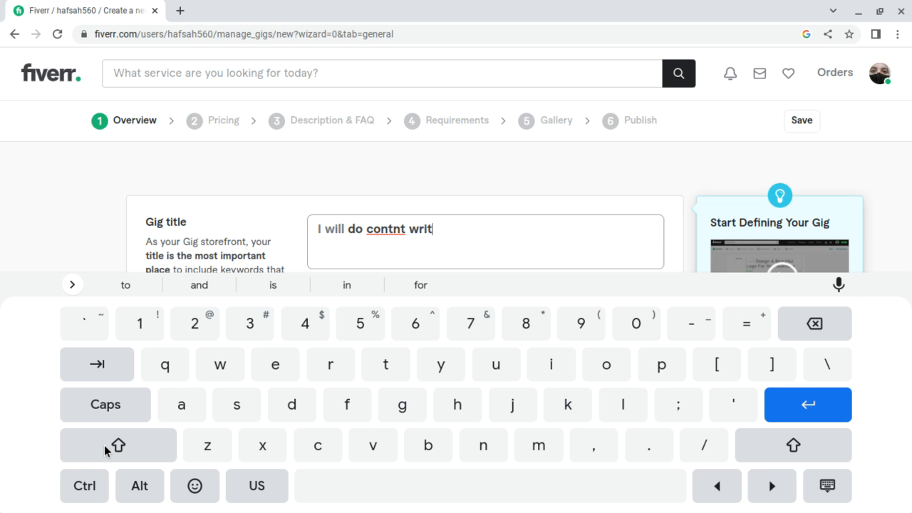
{"action": "type", "text": "ing"}
{"action": "key", "text": "BackSpace"}
{"action": "key", "text": "BackSpace"}
{"action": "key", "text": "BackSpace"}
{"action": "key", "text": "BackSpace"}
{"action": "key", "text": "BackSpace"}
{"action": "key", "text": "BackSpace"}
{"action": "key", "text": "BackSpace"}
{"action": "key", "text": "BackSpace"}
{"action": "key", "text": "BackSpace"}
{"action": "key", "text": "BackSpace"}
{"action": "key", "text": "BackSpace"}
{"action": "key", "text": "BackSpace"}
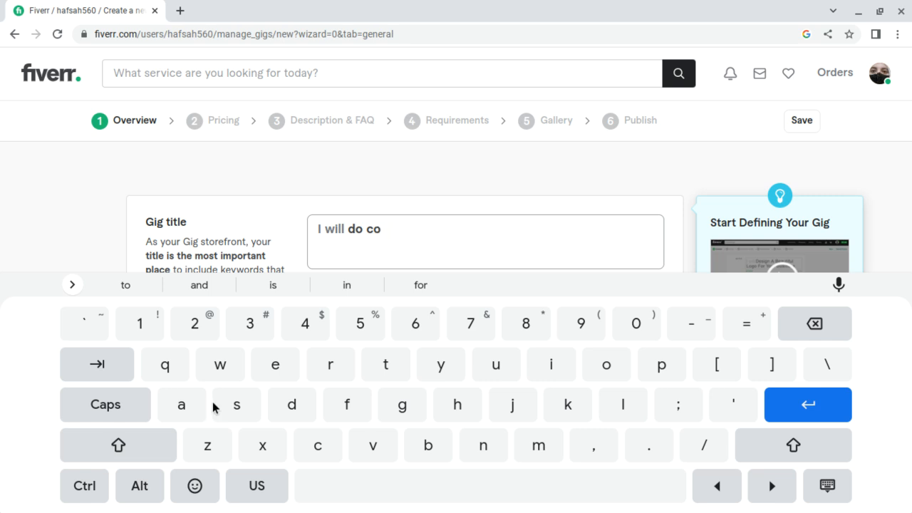
{"action": "type", "text": "ntent writing"}
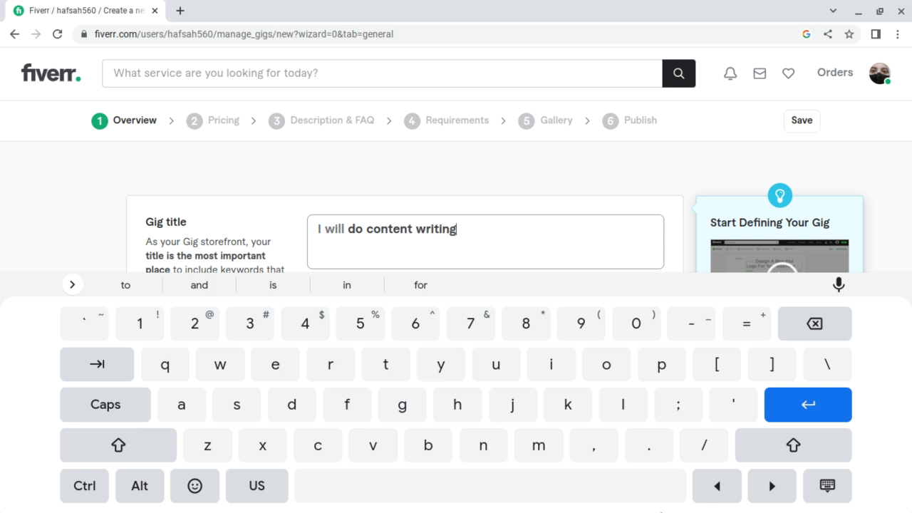
{"action": "left_click", "coordinate": [828, 486]}
Insert the word "Seo" before "content writing" in the gig title.
{"action": "mouse_move", "coordinate": [480, 335]}
{"action": "left_click", "coordinate": [448, 259]}
{"action": "left_click", "coordinate": [364, 229]}
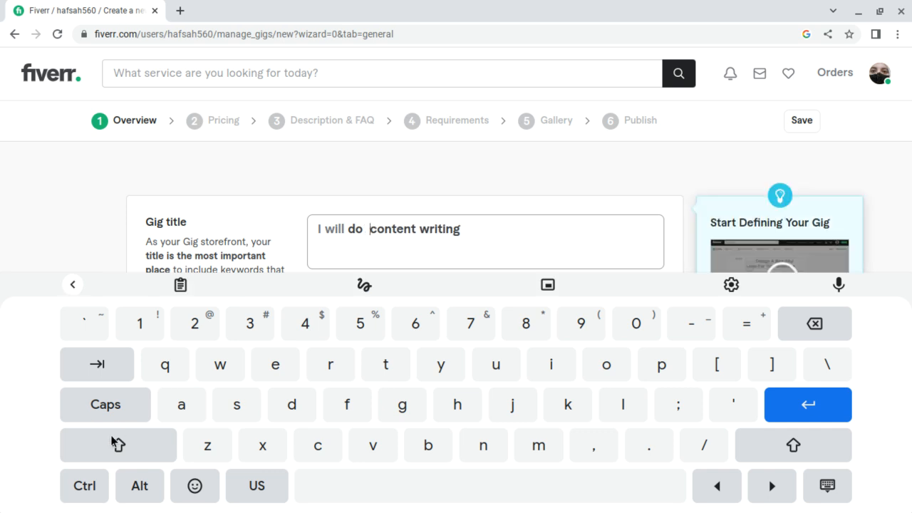
{"action": "left_click", "coordinate": [146, 443]}
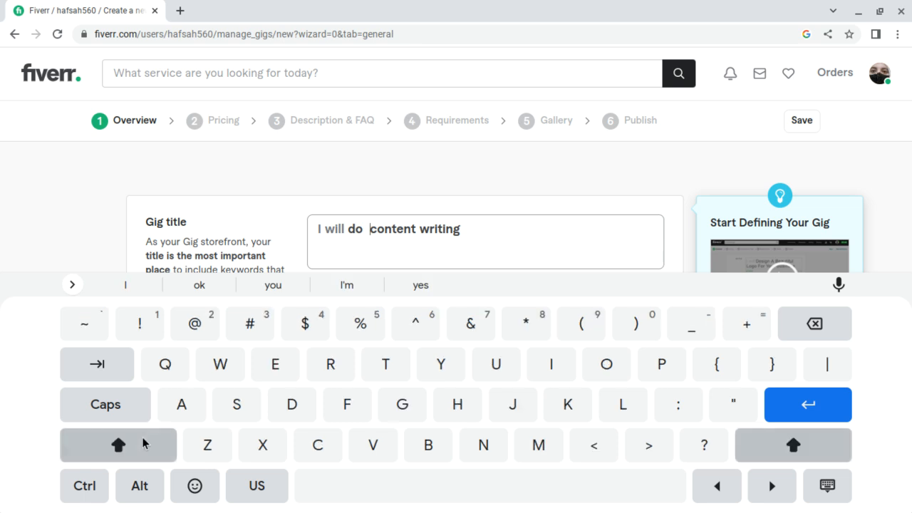
{"action": "left_click", "coordinate": [235, 408]}
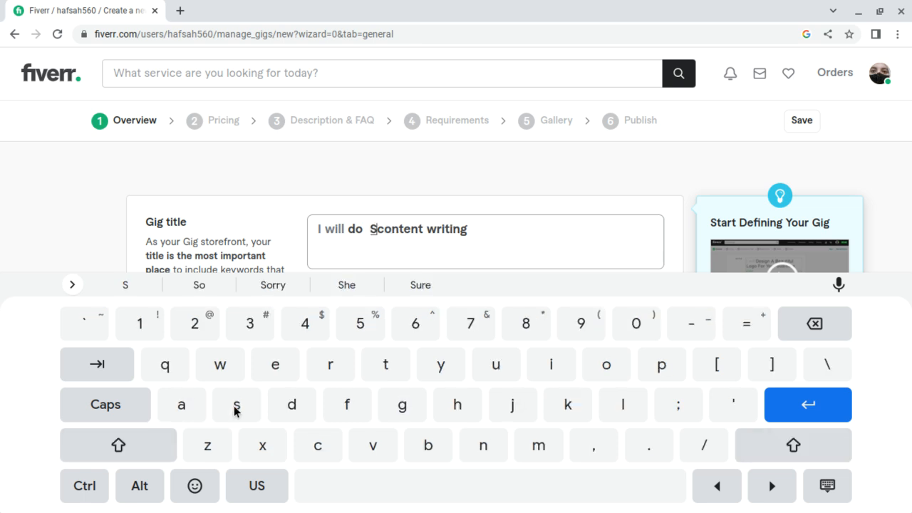
{"action": "left_click", "coordinate": [272, 368]}
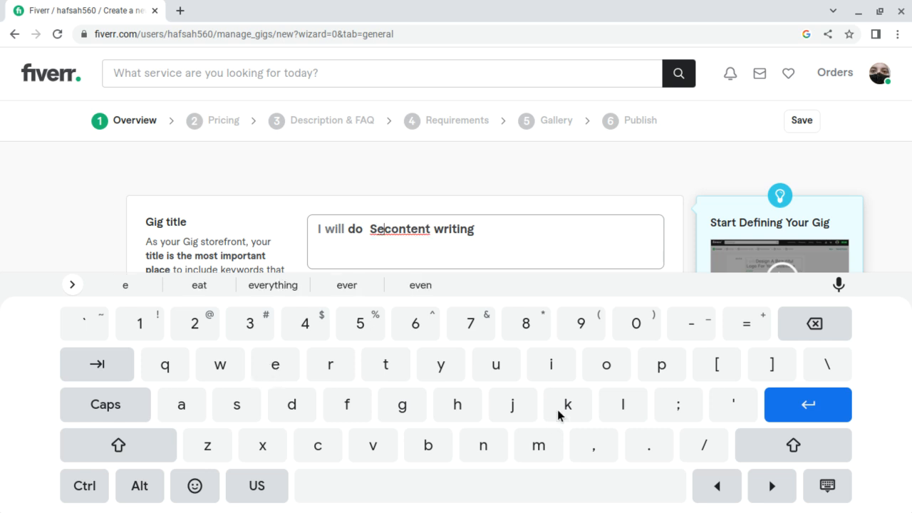
{"action": "left_click", "coordinate": [606, 367]}
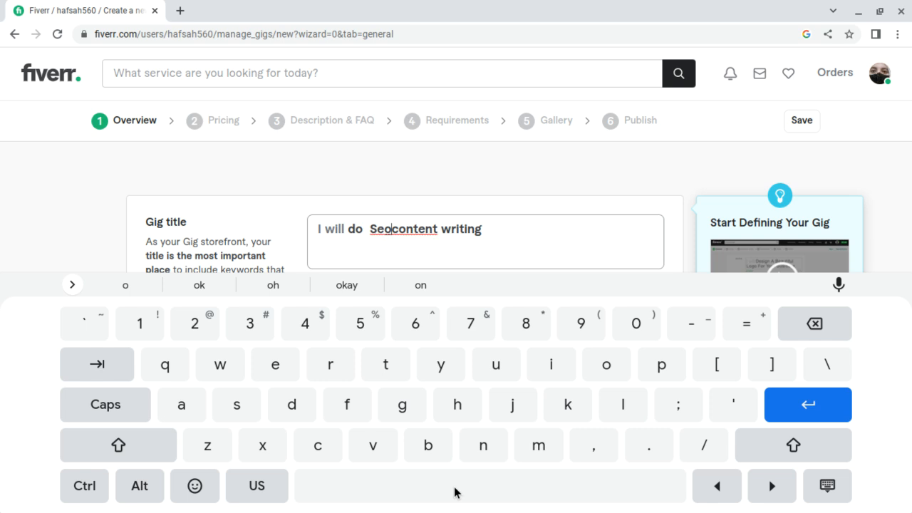
{"action": "left_click", "coordinate": [454, 492]}
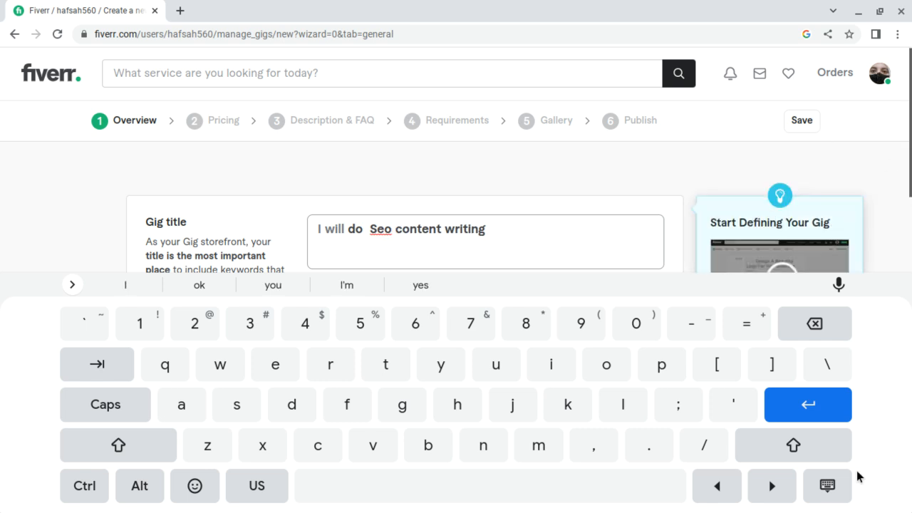
{"action": "left_click", "coordinate": [827, 486]}
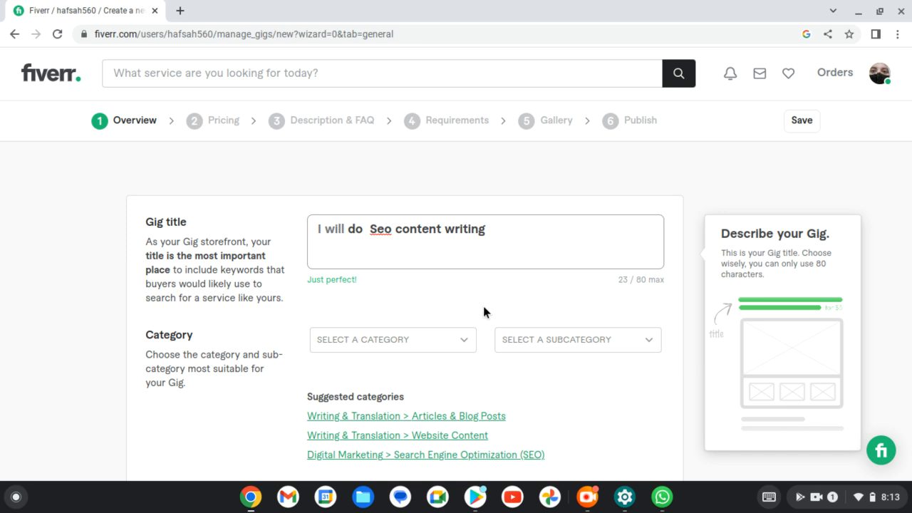
Set the gig's category to Writing & Translation.
{"action": "left_click", "coordinate": [467, 340]}
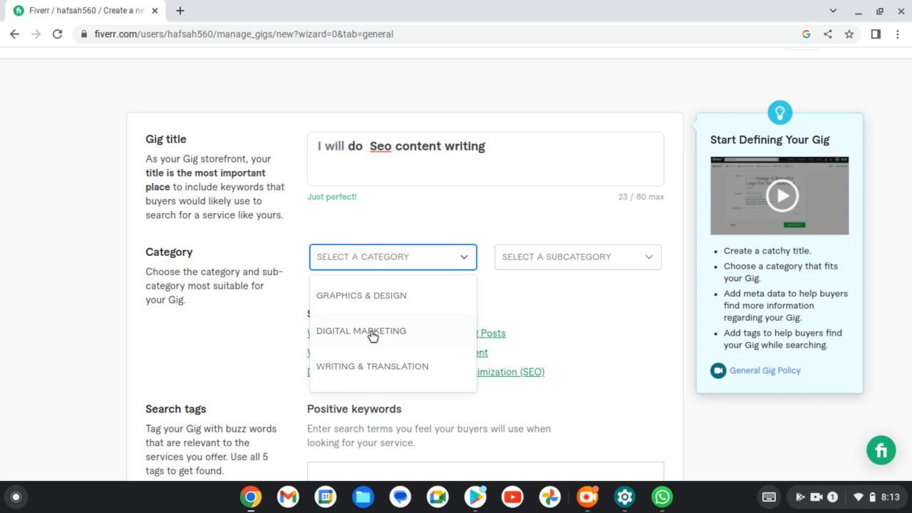
{"action": "scroll", "coordinate": [372, 335], "scroll_direction": "down", "scroll_amount": 1}
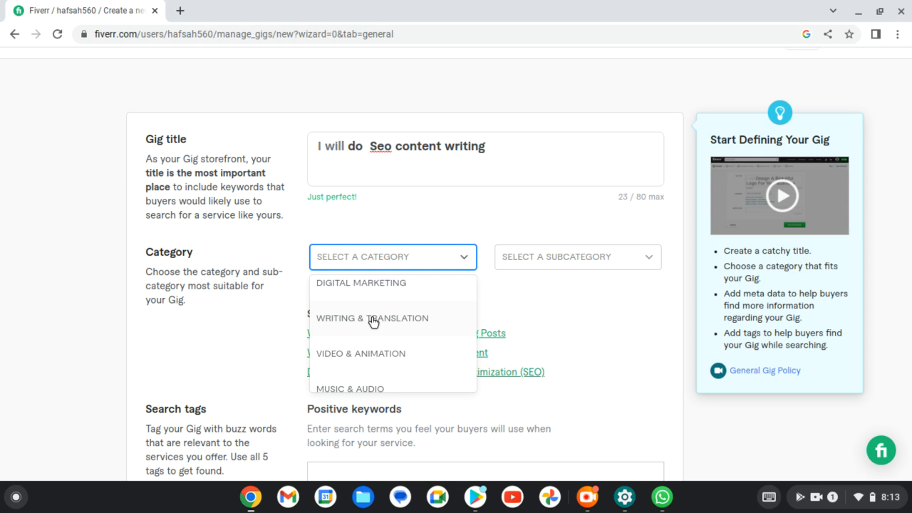
{"action": "left_click", "coordinate": [373, 321]}
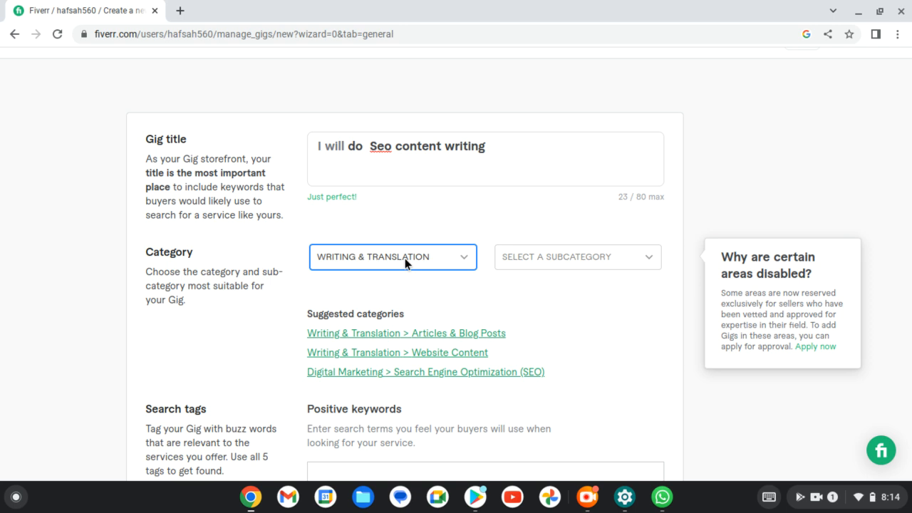
Set the gig's subcategory to Resume Writing.
{"action": "left_click", "coordinate": [646, 261]}
{"action": "left_click", "coordinate": [647, 261]}
{"action": "left_click", "coordinate": [646, 260]}
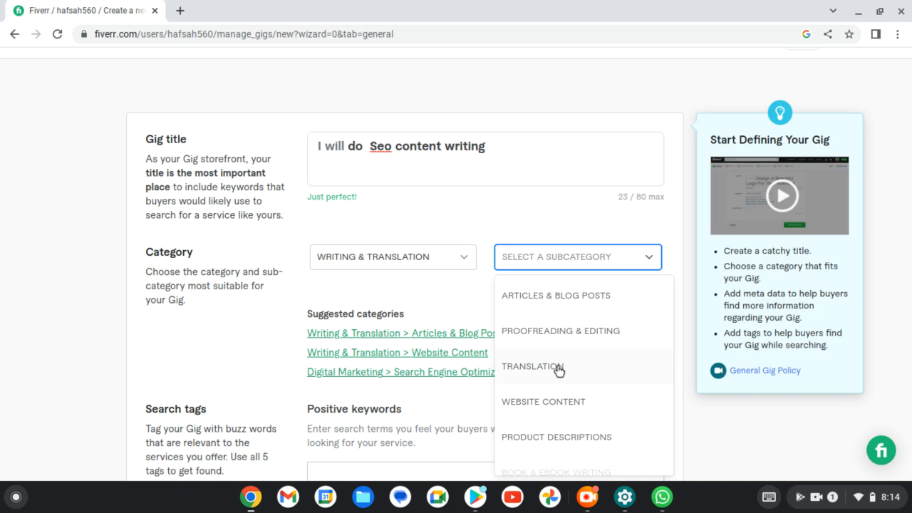
{"action": "scroll", "coordinate": [560, 369], "scroll_direction": "down", "scroll_amount": 3}
{"action": "scroll", "coordinate": [560, 371], "scroll_direction": "down", "scroll_amount": 1}
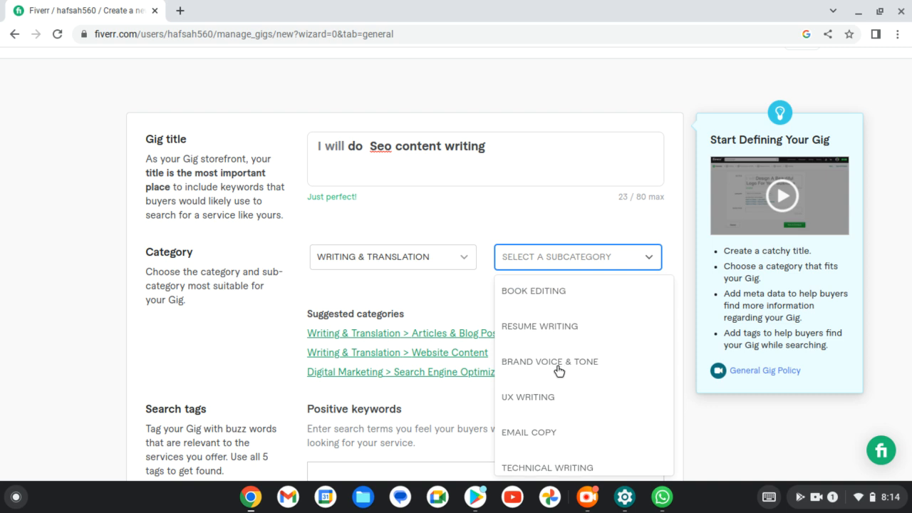
{"action": "left_click", "coordinate": [569, 319]}
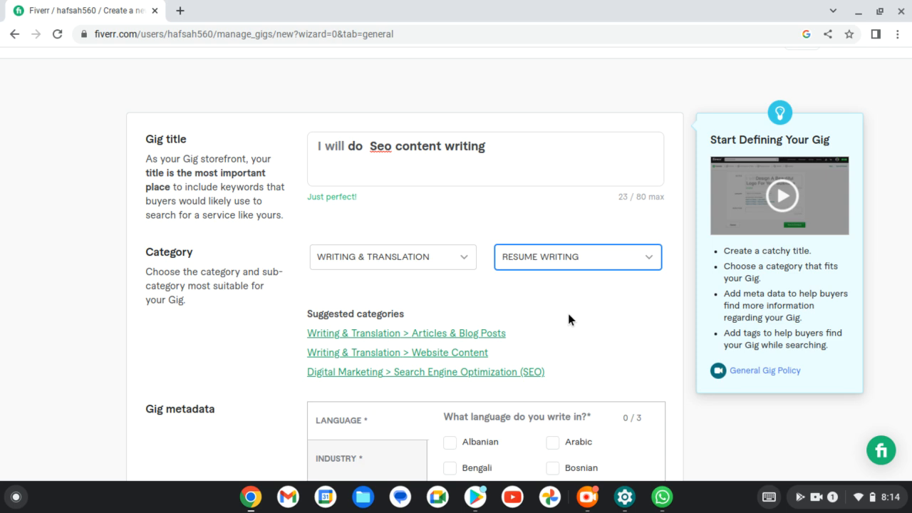
Select English as the writing language in the gig metadata.
{"action": "scroll", "coordinate": [569, 318], "scroll_direction": "down", "scroll_amount": 2}
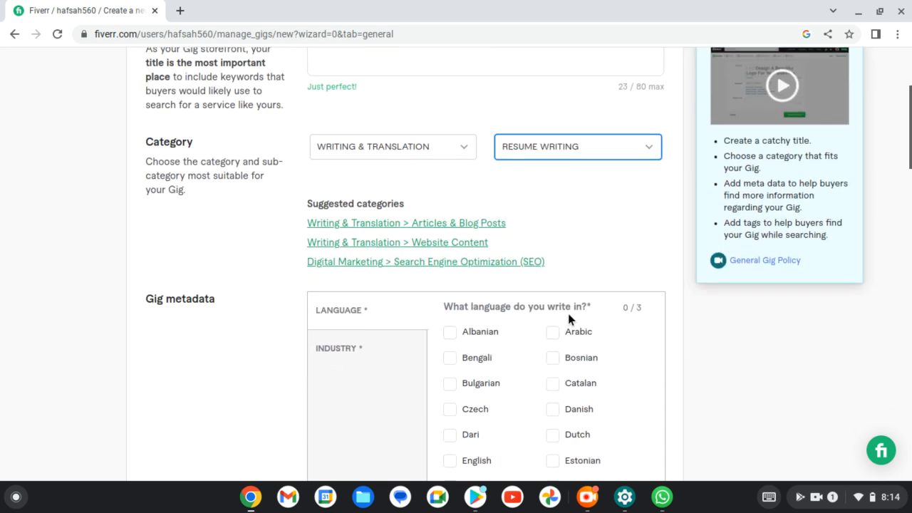
{"action": "scroll", "coordinate": [569, 319], "scroll_direction": "down", "scroll_amount": 3}
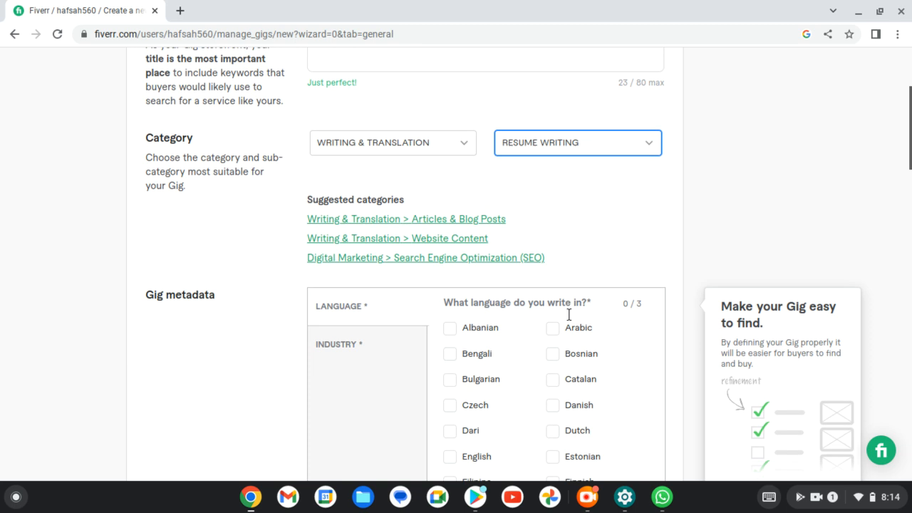
{"action": "scroll", "coordinate": [569, 316], "scroll_direction": "up", "scroll_amount": 2}
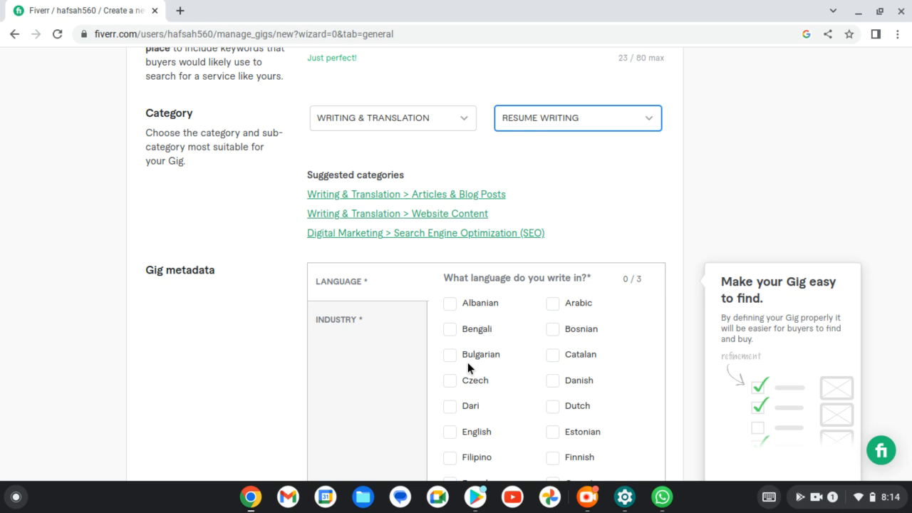
{"action": "left_click", "coordinate": [450, 432]}
Add "Content writing" as a positive keyword in the gig's search tags.
{"action": "scroll", "coordinate": [495, 408], "scroll_direction": "down", "scroll_amount": 5}
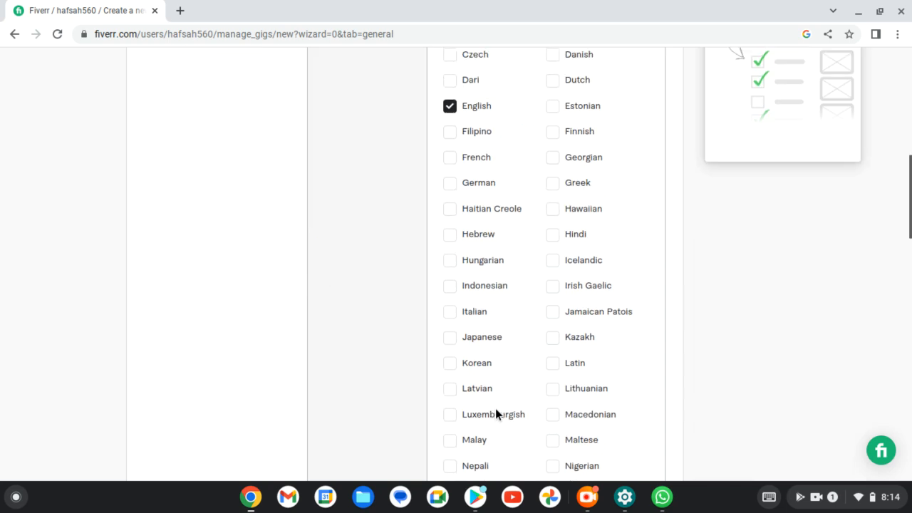
{"action": "scroll", "coordinate": [496, 408], "scroll_direction": "up", "scroll_amount": 7}
{"action": "scroll", "coordinate": [496, 411], "scroll_direction": "up", "scroll_amount": 2}
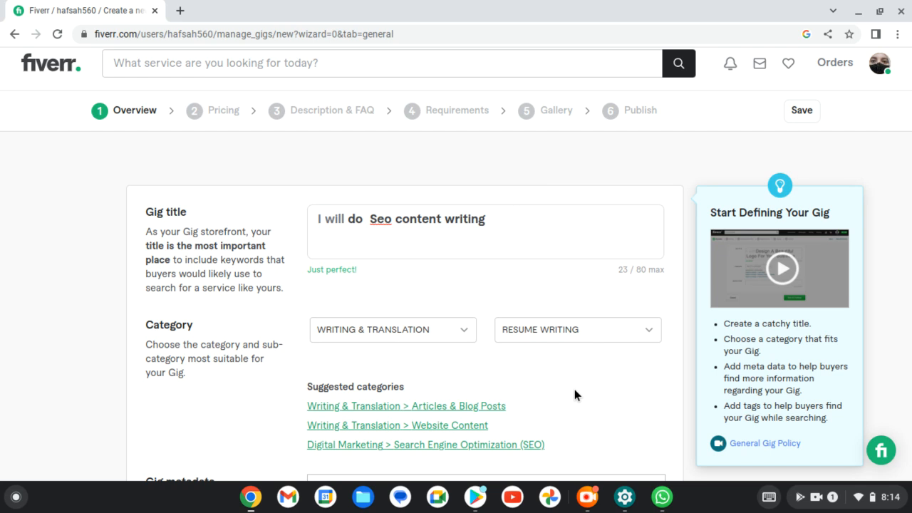
{"action": "scroll", "coordinate": [575, 392], "scroll_direction": "down", "scroll_amount": 5}
{"action": "scroll", "coordinate": [574, 392], "scroll_direction": "down", "scroll_amount": 10}
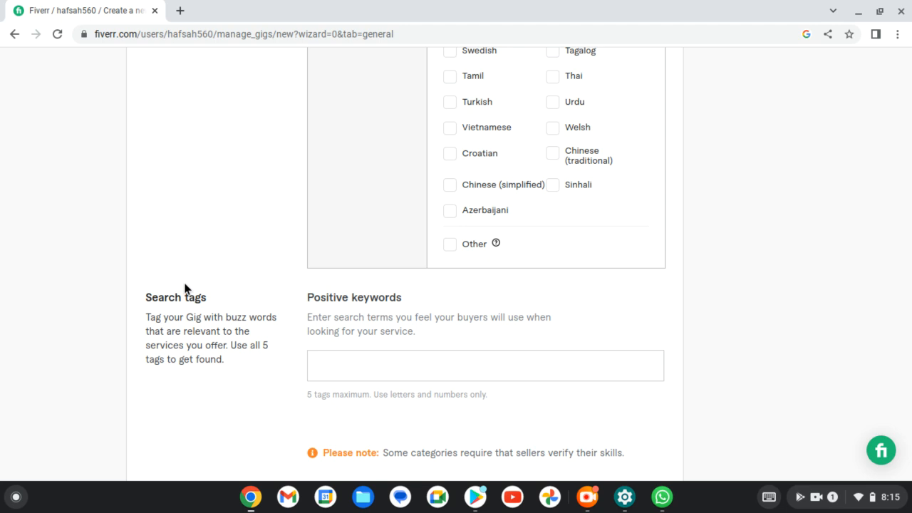
{"action": "mouse_move", "coordinate": [218, 315]}
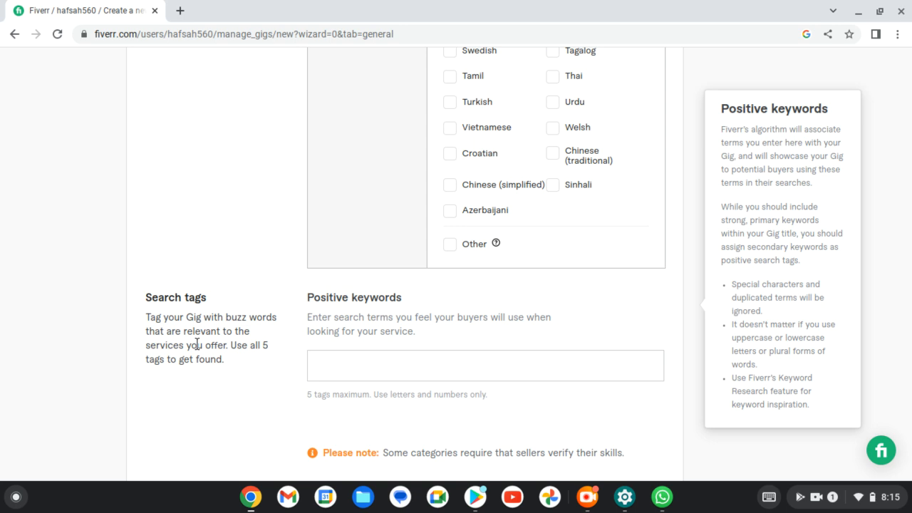
{"action": "left_click", "coordinate": [331, 377]}
{"action": "type", "text": "Content "}
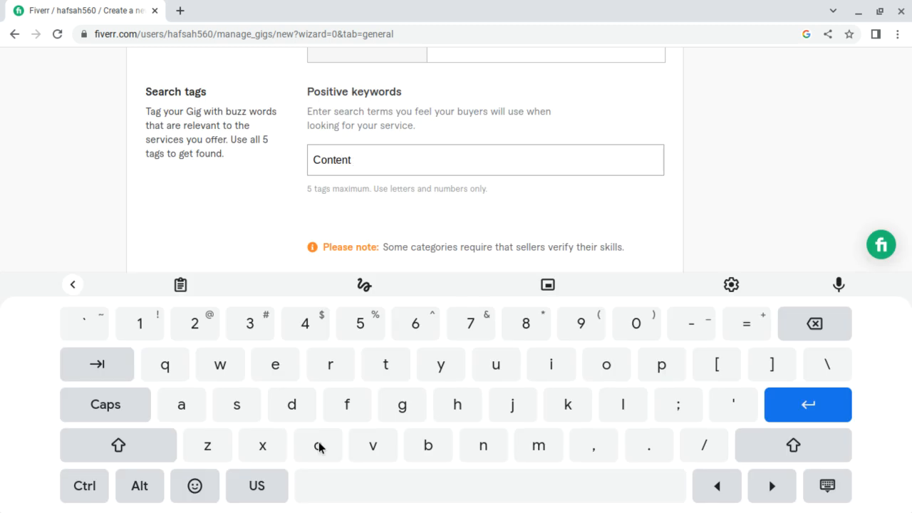
{"action": "type", "text": "writing"}
{"action": "left_click", "coordinate": [813, 407]}
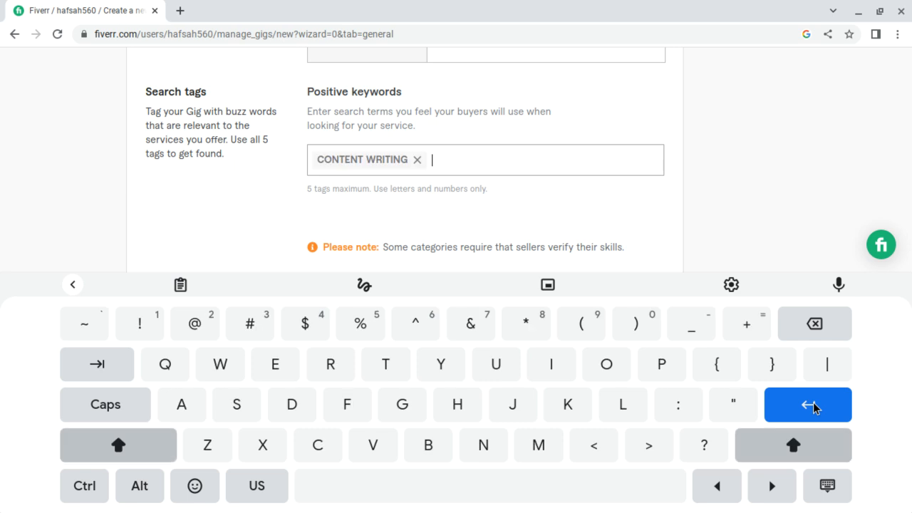
Add "Resume writing" as a positive keyword in the gig's search tags.
{"action": "mouse_move", "coordinate": [446, 163]}
{"action": "left_click", "coordinate": [333, 364]}
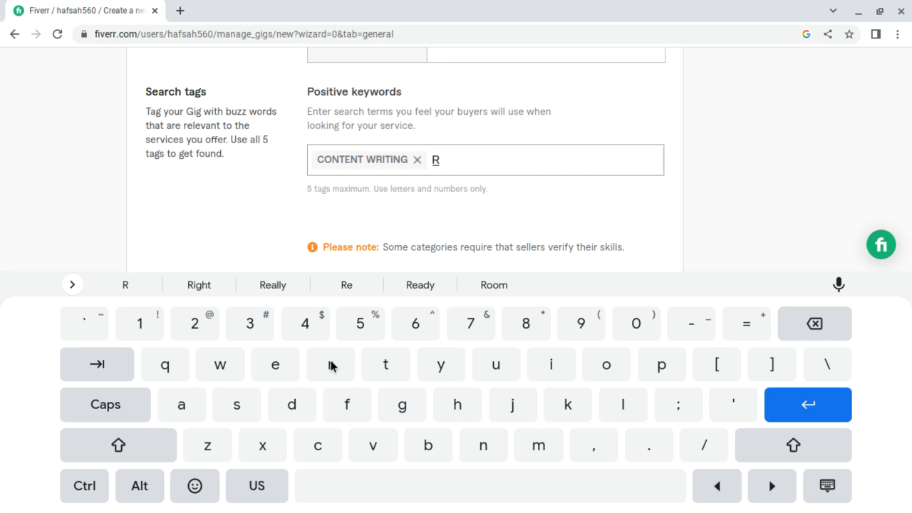
{"action": "type", "text": "esume"}
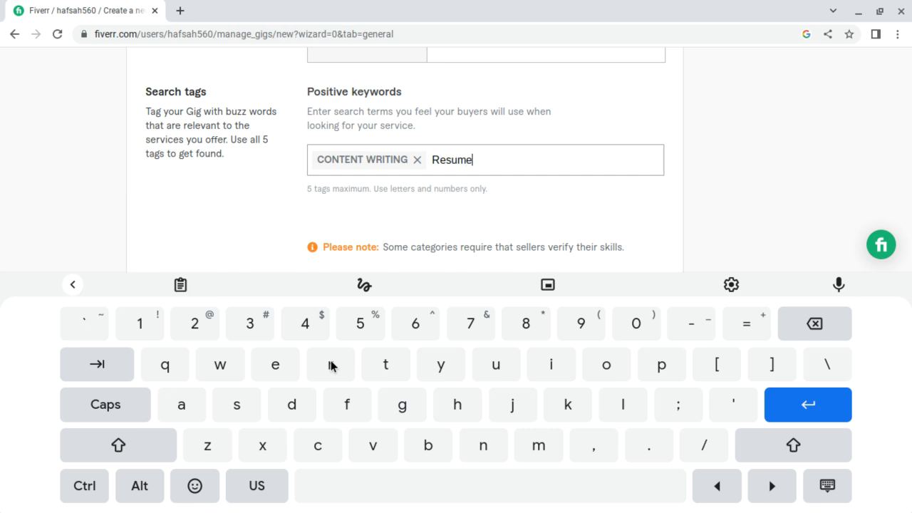
{"action": "type", "text": " writing"}
{"action": "left_click", "coordinate": [811, 408]}
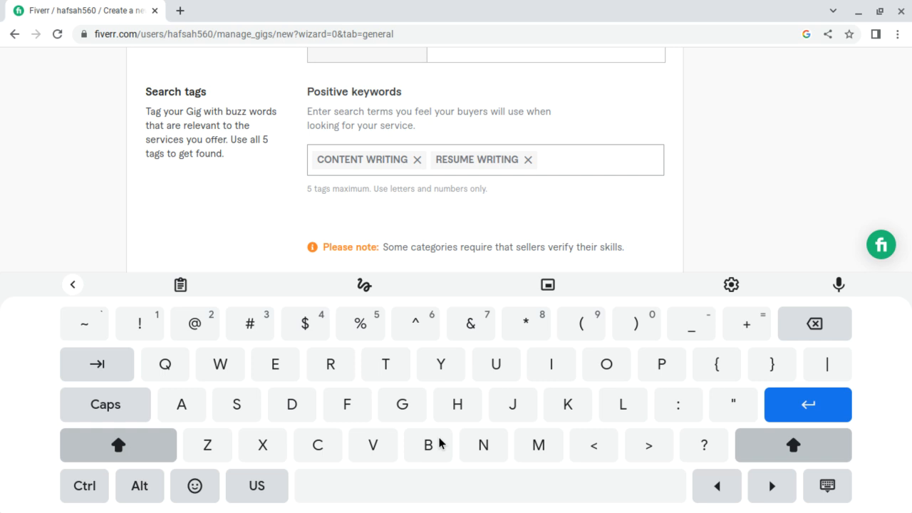
Add "Script writing" as a positive keyword in the gig's search tags.
{"action": "left_click", "coordinate": [240, 403]}
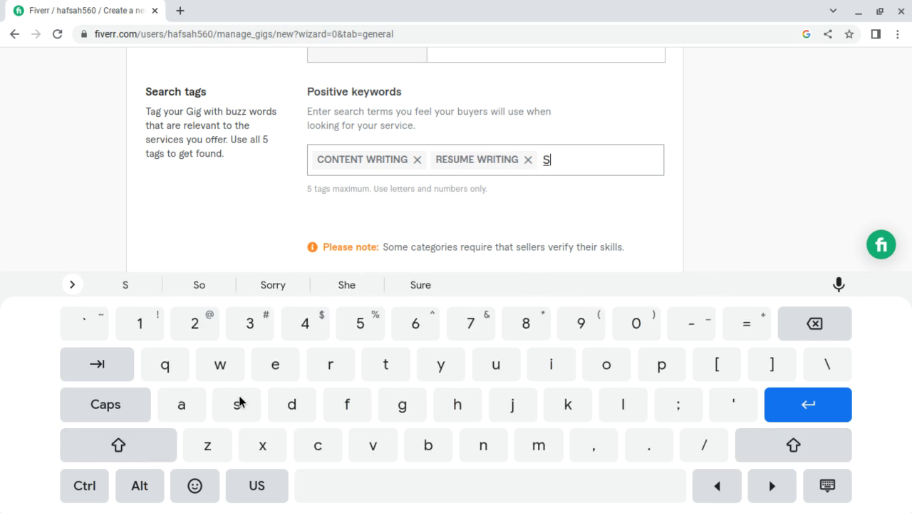
{"action": "type", "text": "cript"}
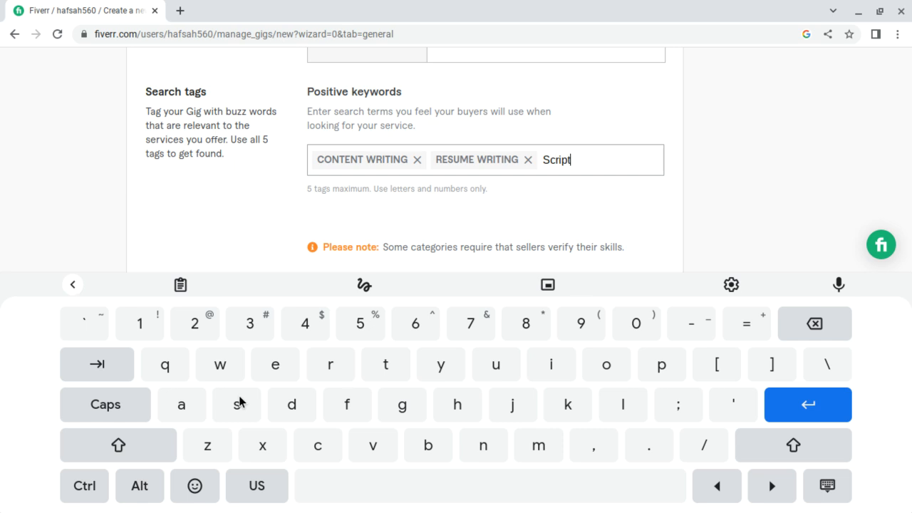
{"action": "type", "text": " writing"}
{"action": "mouse_move", "coordinate": [615, 157]}
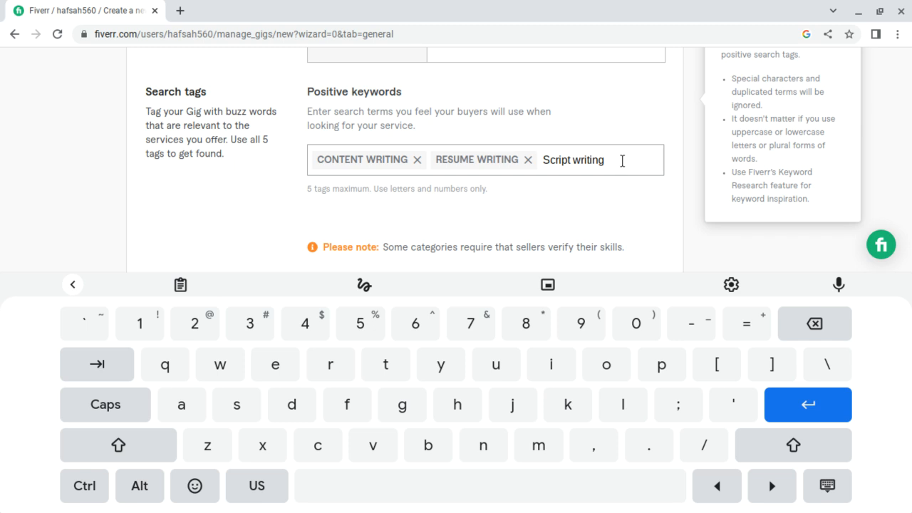
{"action": "left_click", "coordinate": [812, 407]}
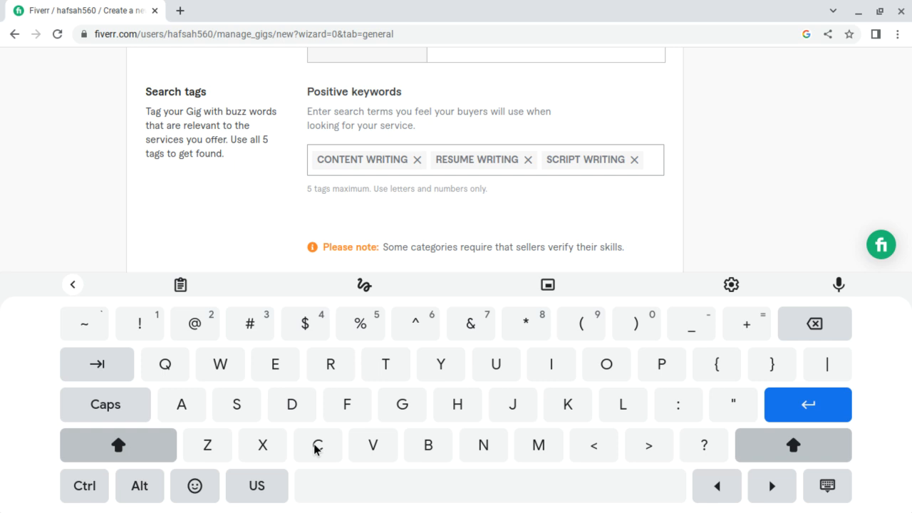
Add "Cover writing" as a positive keyword in the gig's search tags.
{"action": "type", "text": "Cover"}
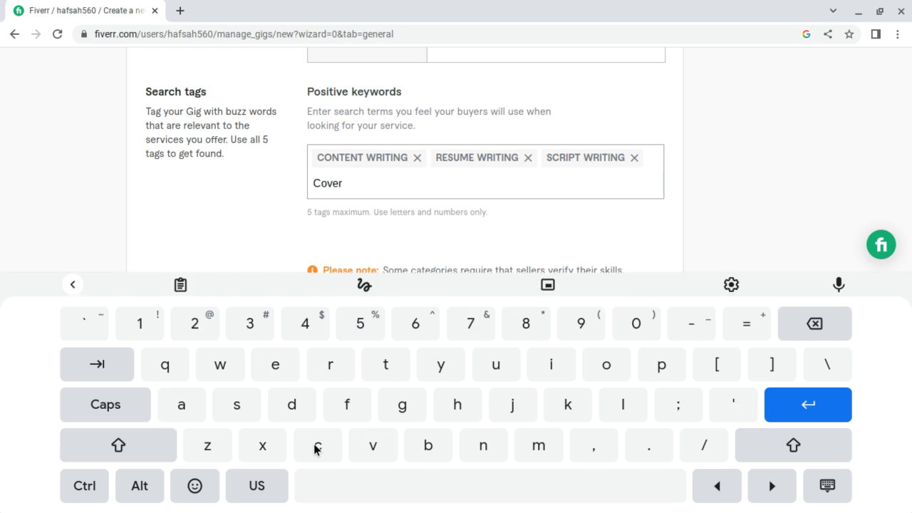
{"action": "type", "text": " writing"}
{"action": "left_click", "coordinate": [797, 414]}
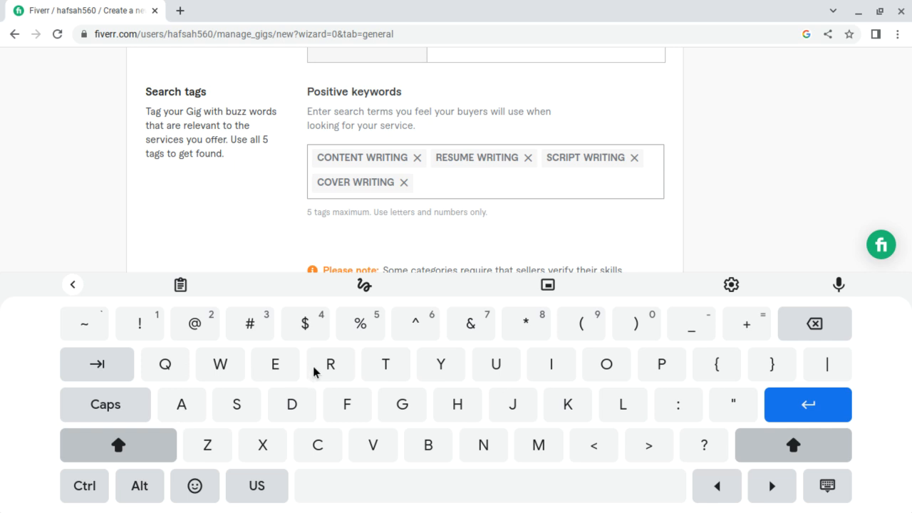
Add "Articles writing" as a positive keyword in the gig's search tags.
{"action": "left_click", "coordinate": [180, 404]}
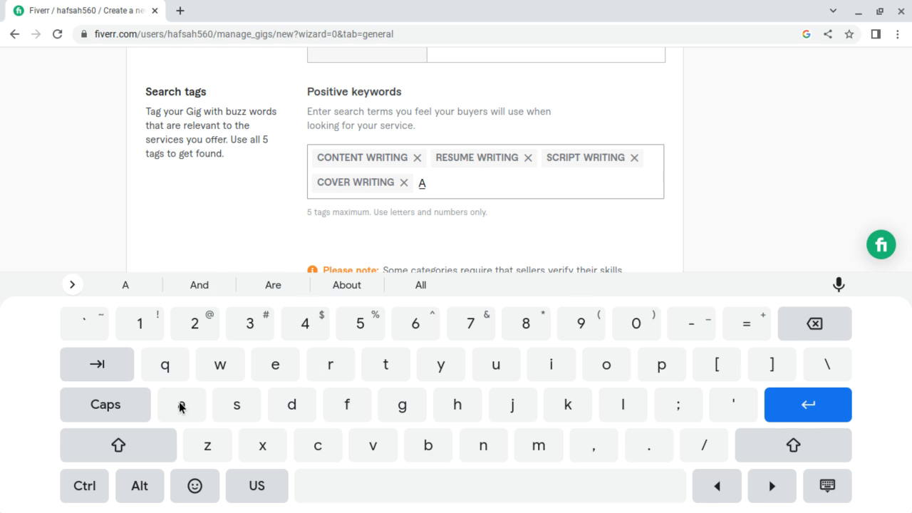
{"action": "left_click", "coordinate": [180, 404]}
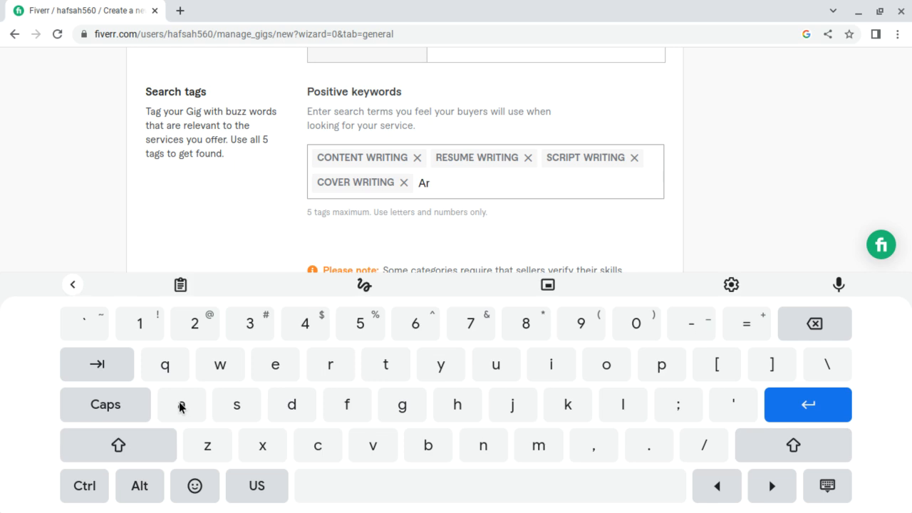
{"action": "type", "text": "ticles writing"}
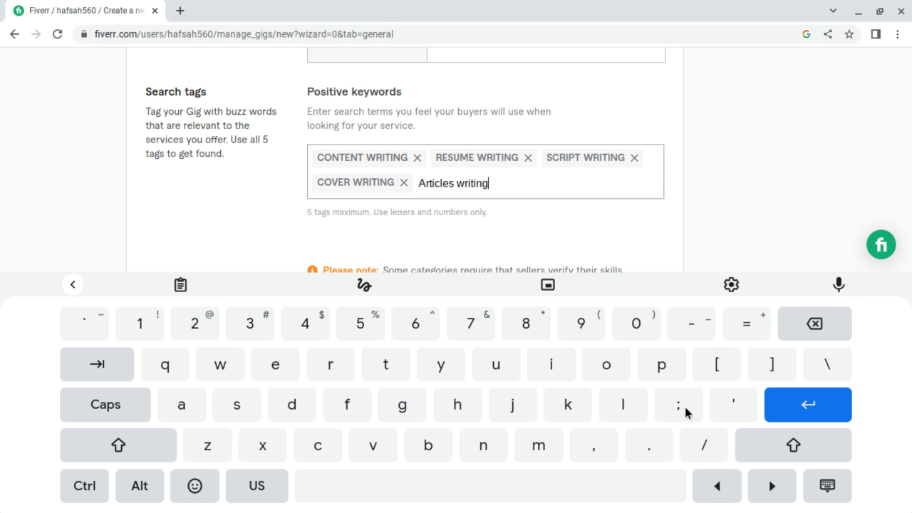
{"action": "left_click", "coordinate": [831, 407]}
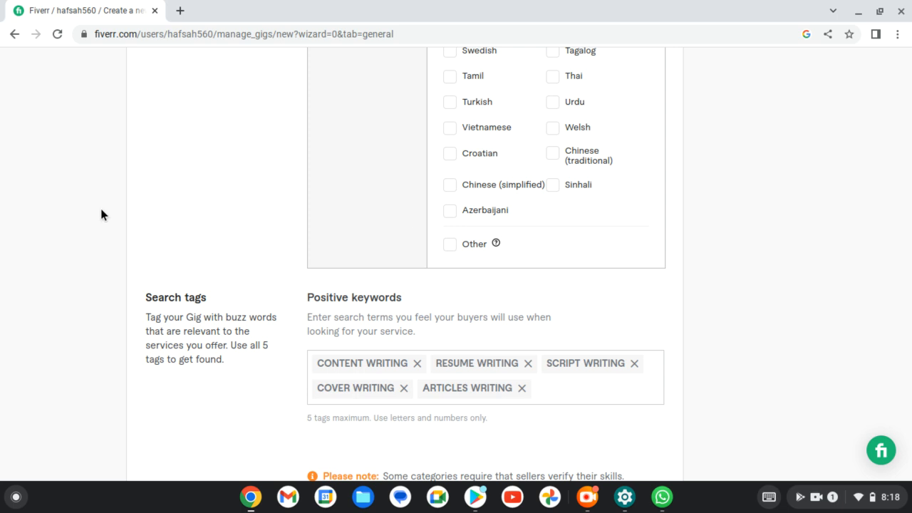
Review the gig overview's title, category, language metadata and search tags.
{"action": "mouse_move", "coordinate": [270, 289]}
{"action": "mouse_move", "coordinate": [355, 306]}
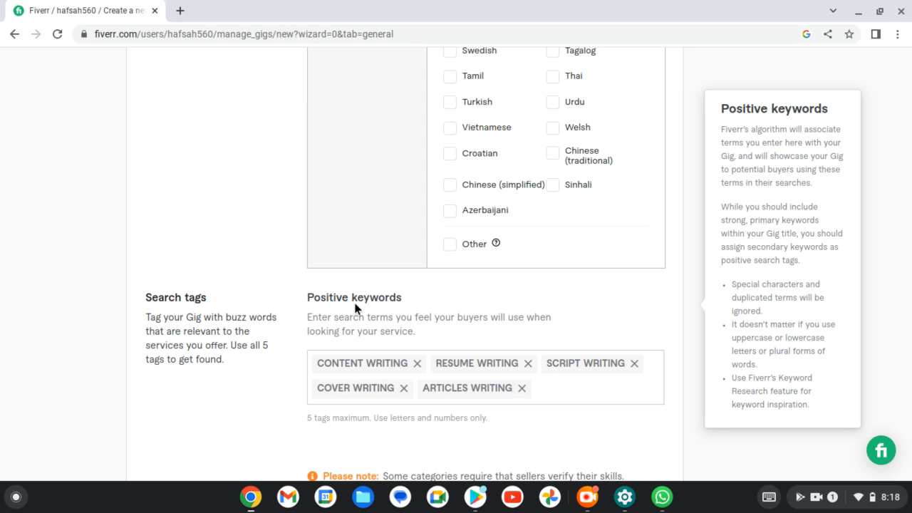
{"action": "scroll", "coordinate": [356, 306], "scroll_direction": "down", "scroll_amount": 3}
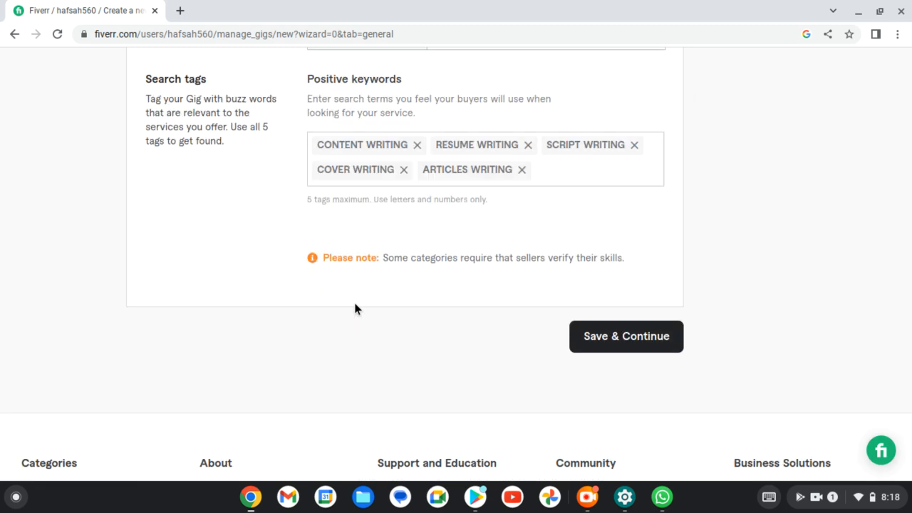
{"action": "mouse_move", "coordinate": [281, 124]}
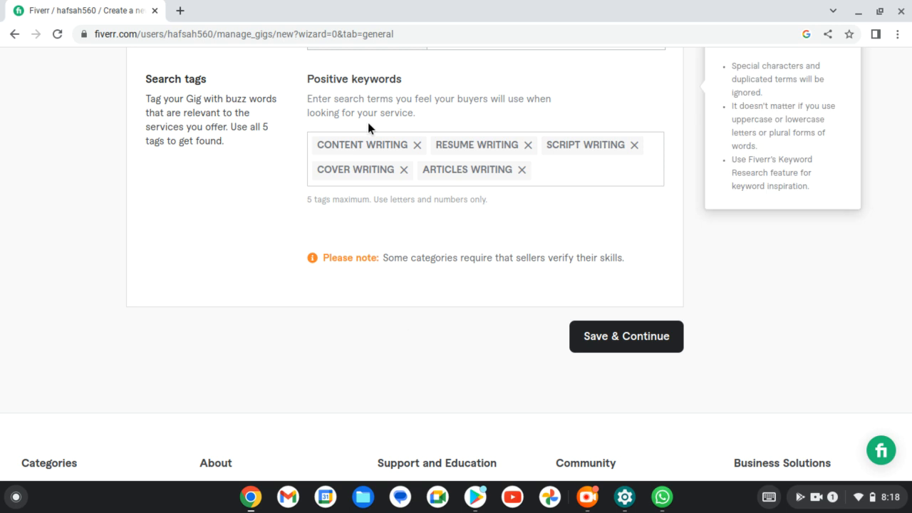
{"action": "scroll", "coordinate": [384, 239], "scroll_direction": "up", "scroll_amount": 5}
{"action": "scroll", "coordinate": [385, 246], "scroll_direction": "up", "scroll_amount": 10}
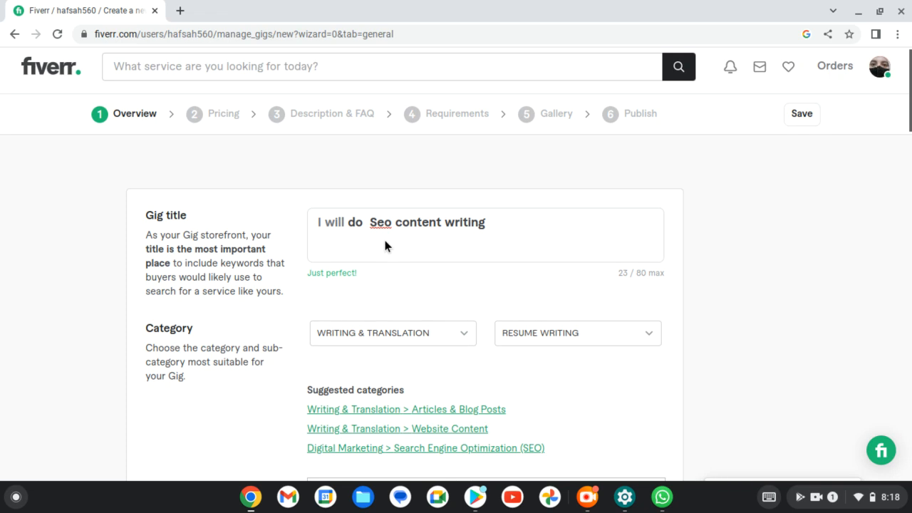
{"action": "scroll", "coordinate": [385, 246], "scroll_direction": "down", "scroll_amount": 1}
{"action": "scroll", "coordinate": [385, 246], "scroll_direction": "down", "scroll_amount": 1}
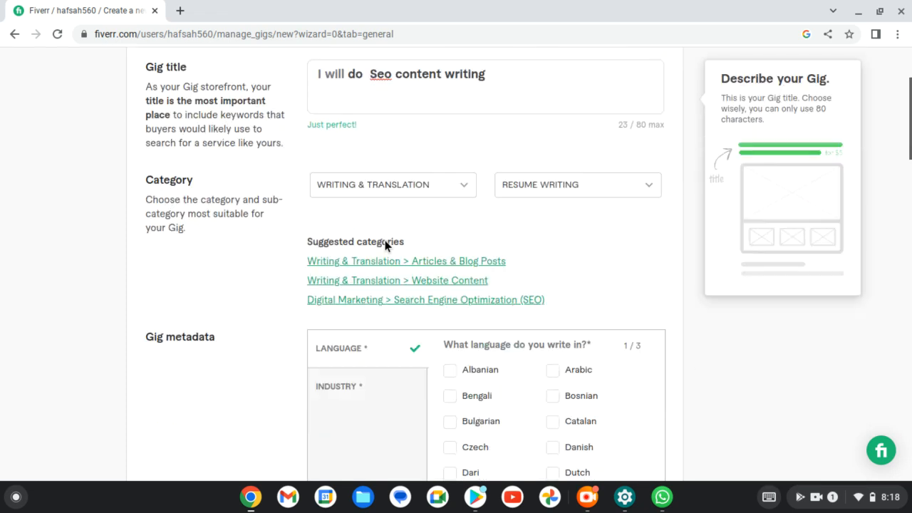
{"action": "scroll", "coordinate": [385, 241], "scroll_direction": "down", "scroll_amount": 2}
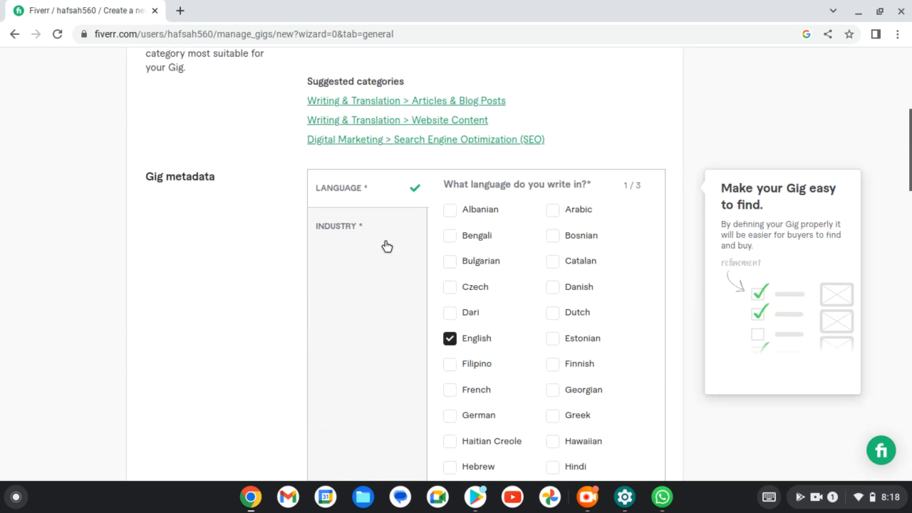
{"action": "scroll", "coordinate": [387, 246], "scroll_direction": "down", "scroll_amount": 20}
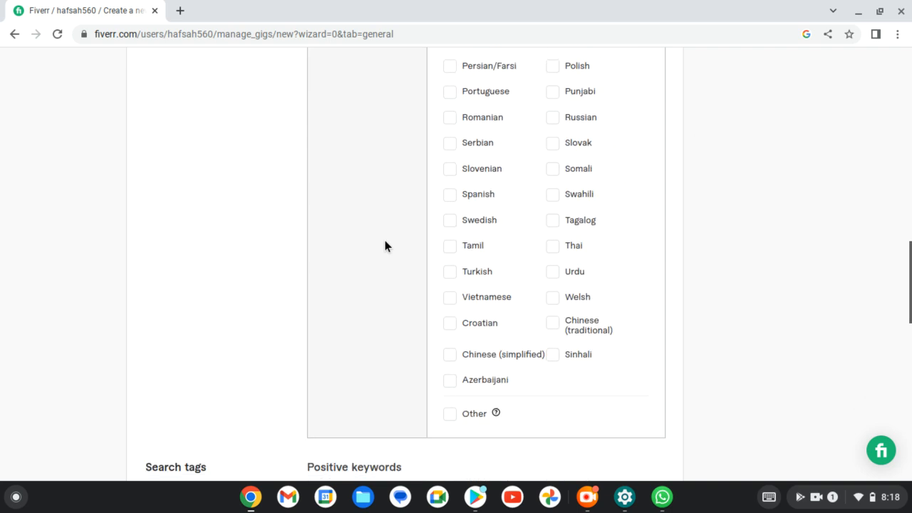
{"action": "scroll", "coordinate": [388, 246], "scroll_direction": "up", "scroll_amount": 3}
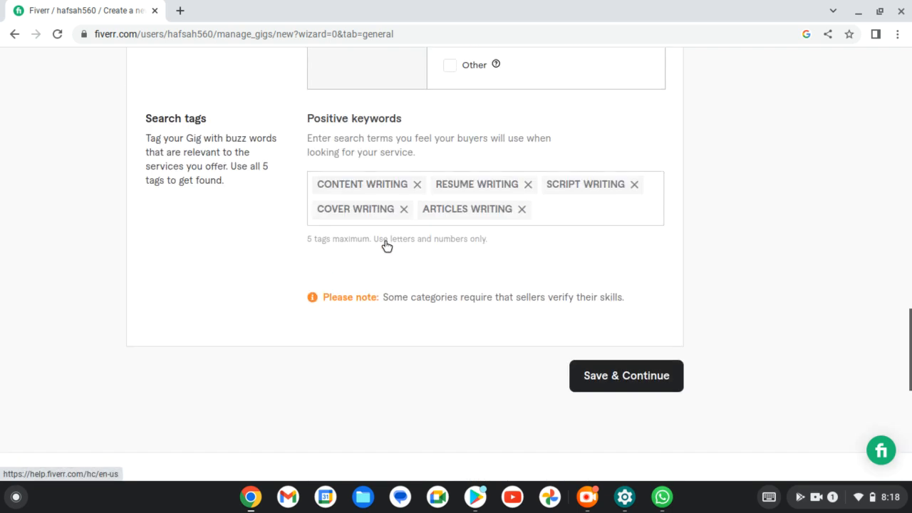
{"action": "scroll", "coordinate": [387, 246], "scroll_direction": "up", "scroll_amount": 1}
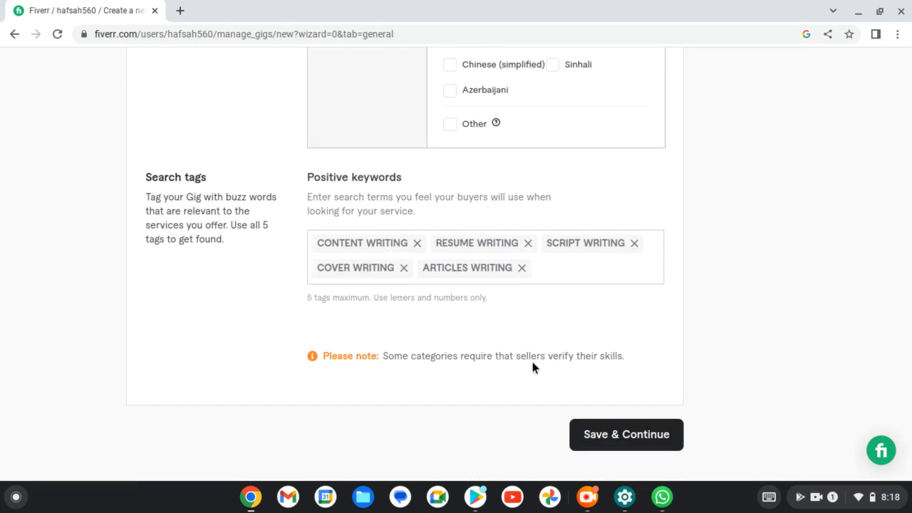
{"action": "scroll", "coordinate": [534, 368], "scroll_direction": "up", "scroll_amount": 8}
{"action": "scroll", "coordinate": [556, 323], "scroll_direction": "up", "scroll_amount": 15}
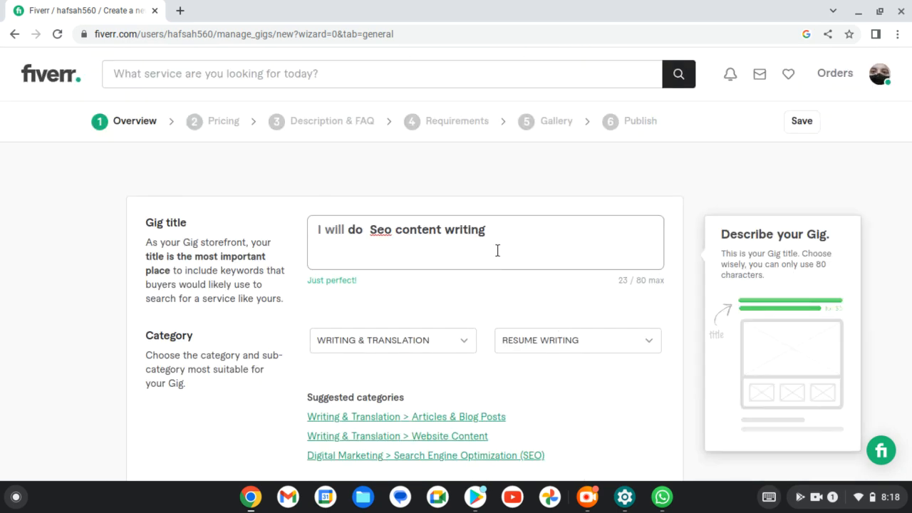
Try to save the gig overview and continue to the next stage of gig creation.
{"action": "scroll", "coordinate": [497, 250], "scroll_direction": "down", "scroll_amount": 3}
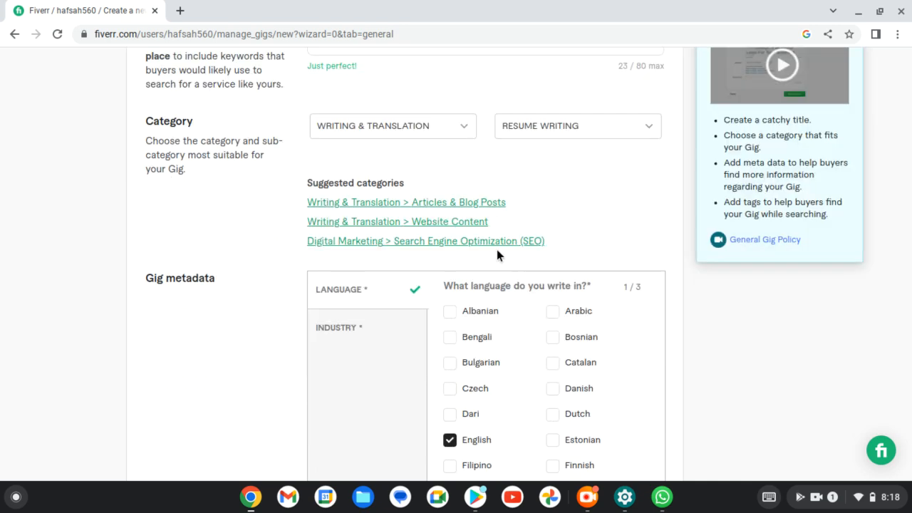
{"action": "scroll", "coordinate": [244, 342], "scroll_direction": "down", "scroll_amount": 3}
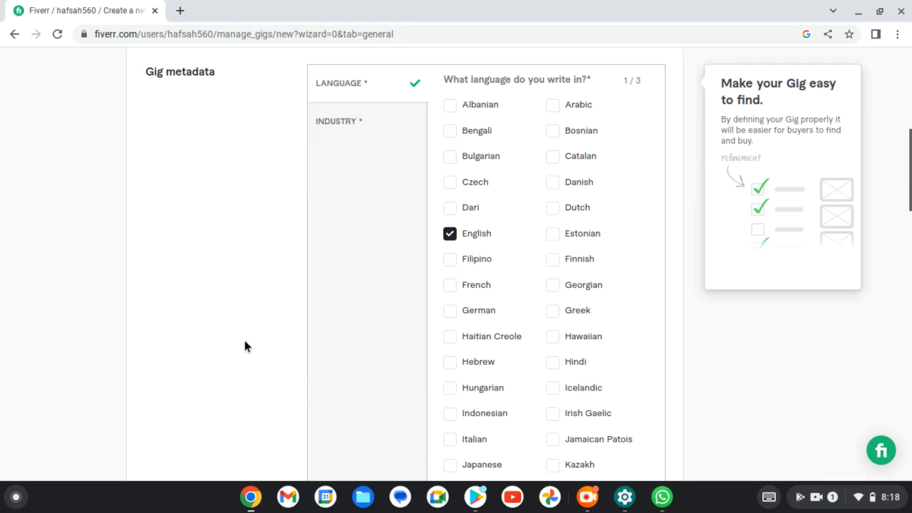
{"action": "scroll", "coordinate": [245, 341], "scroll_direction": "down", "scroll_amount": 8}
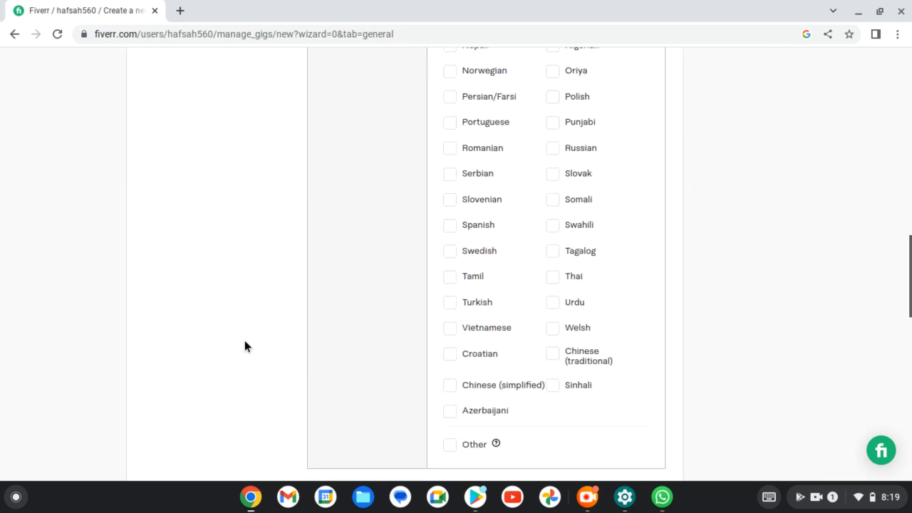
{"action": "scroll", "coordinate": [245, 346], "scroll_direction": "down", "scroll_amount": 5}
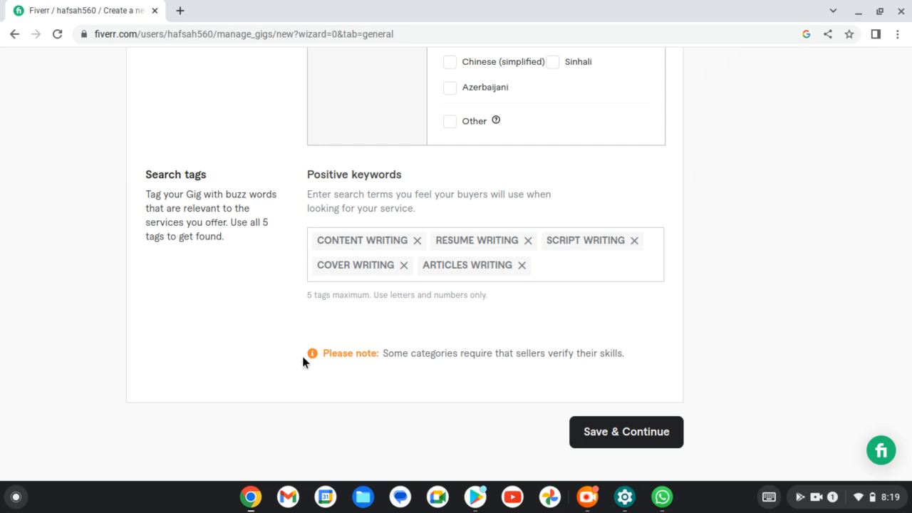
{"action": "left_click", "coordinate": [604, 438]}
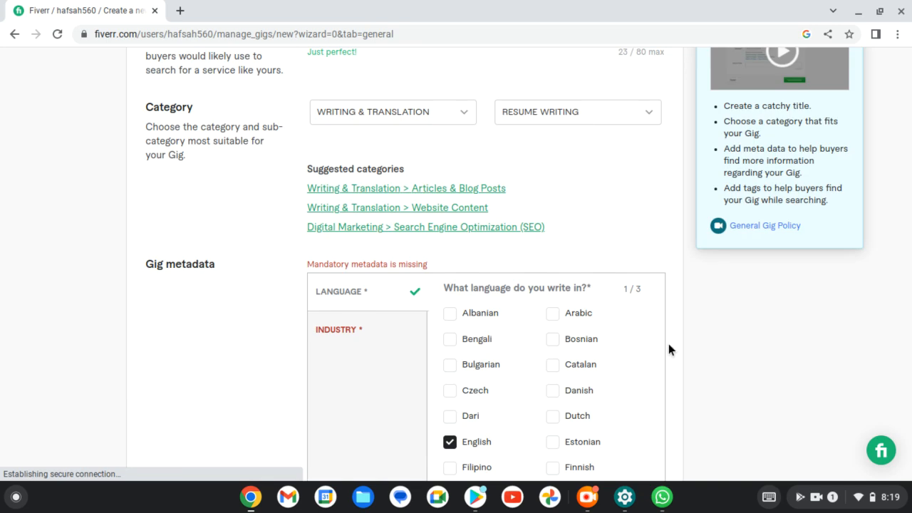
{"action": "left_click", "coordinate": [816, 498]}
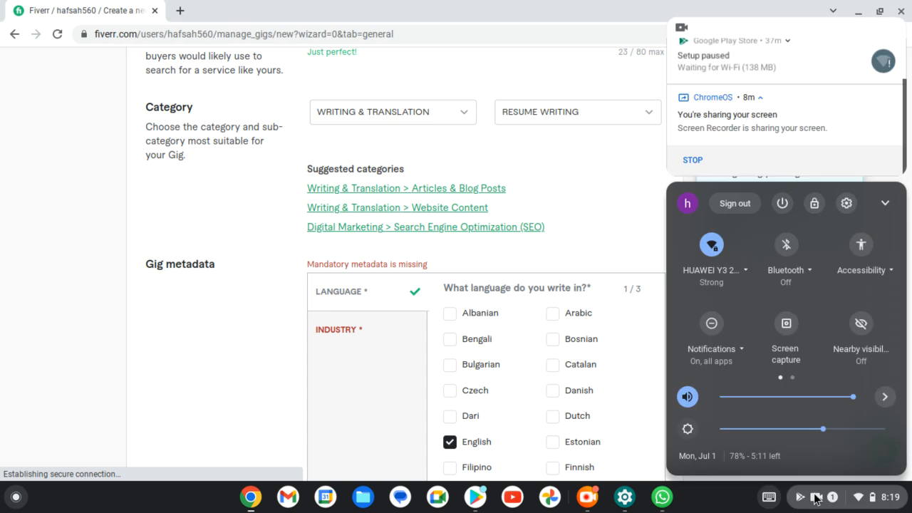